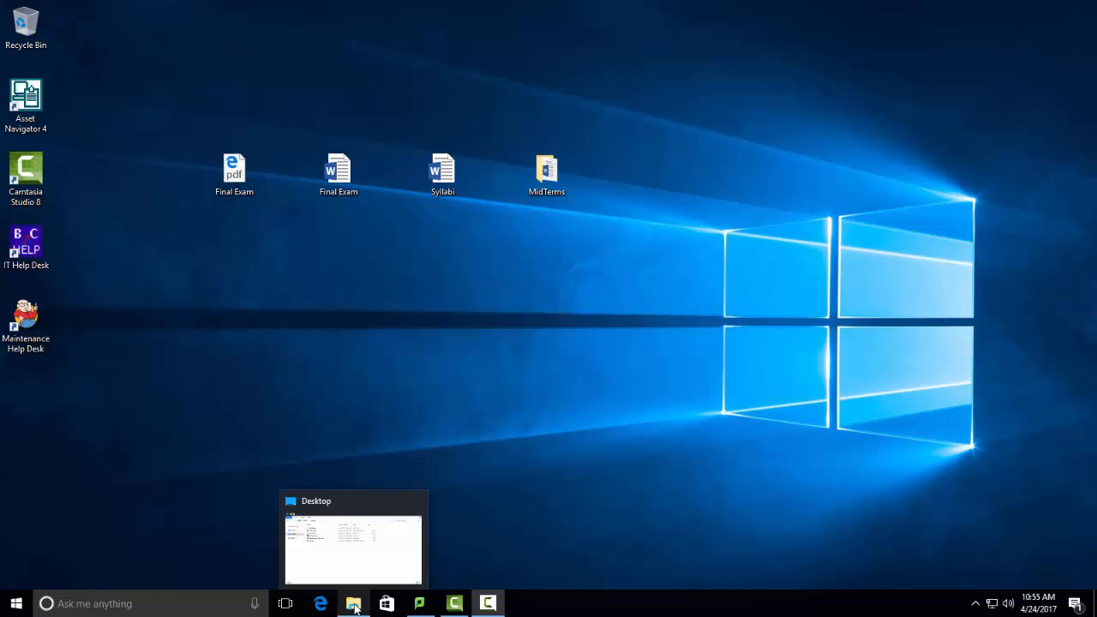
- Open File Explorer, expand This PC with the navigation area widened, and open the O: network drive
{"action": "left_click", "coordinate": [354, 604]}
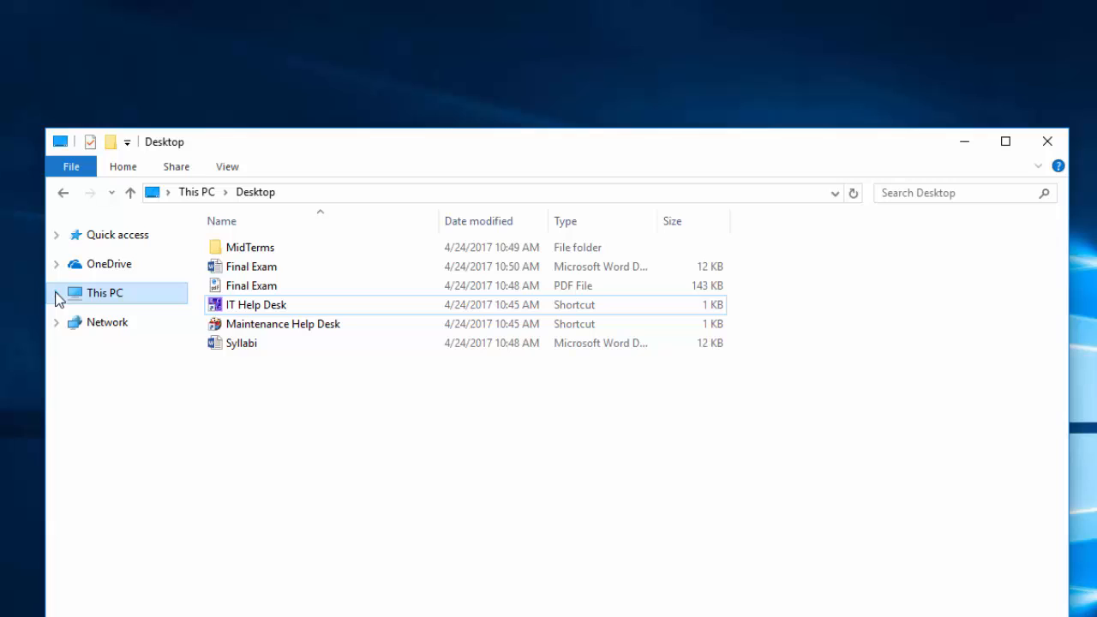
{"action": "left_click", "coordinate": [57, 294]}
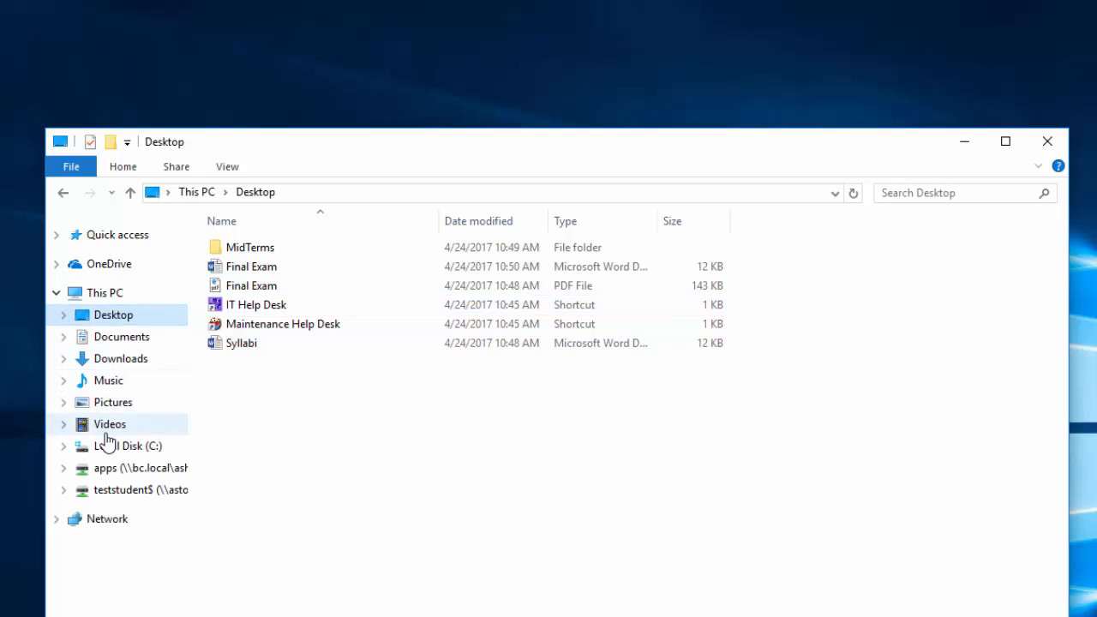
{"action": "left_click_drag", "start_coordinate": [189, 355], "coordinate": [294, 369]}
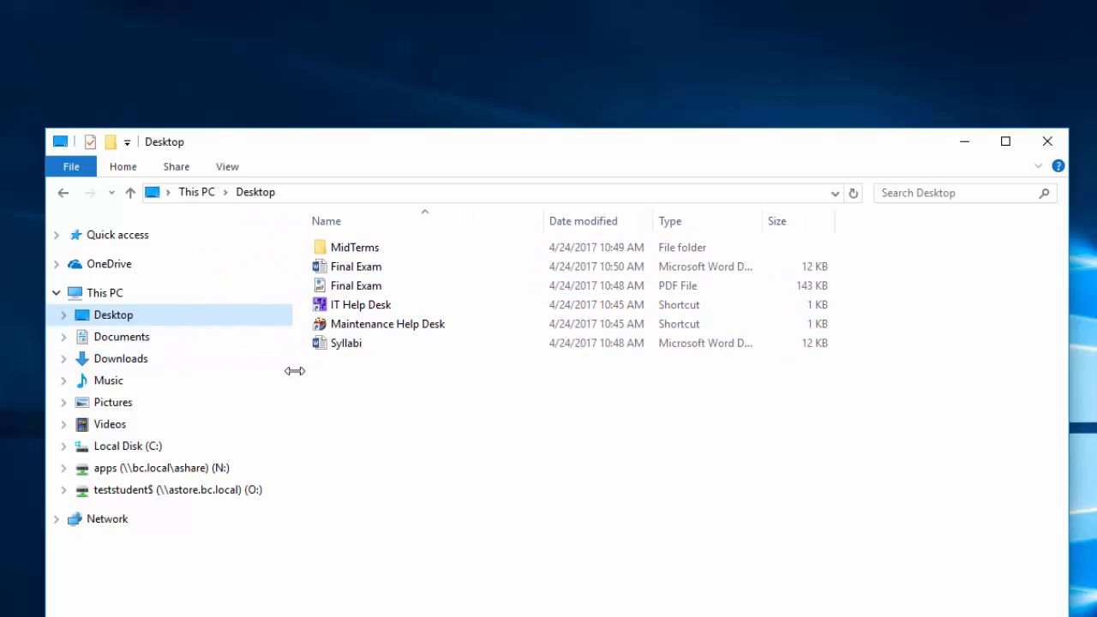
{"action": "left_click", "coordinate": [267, 491]}
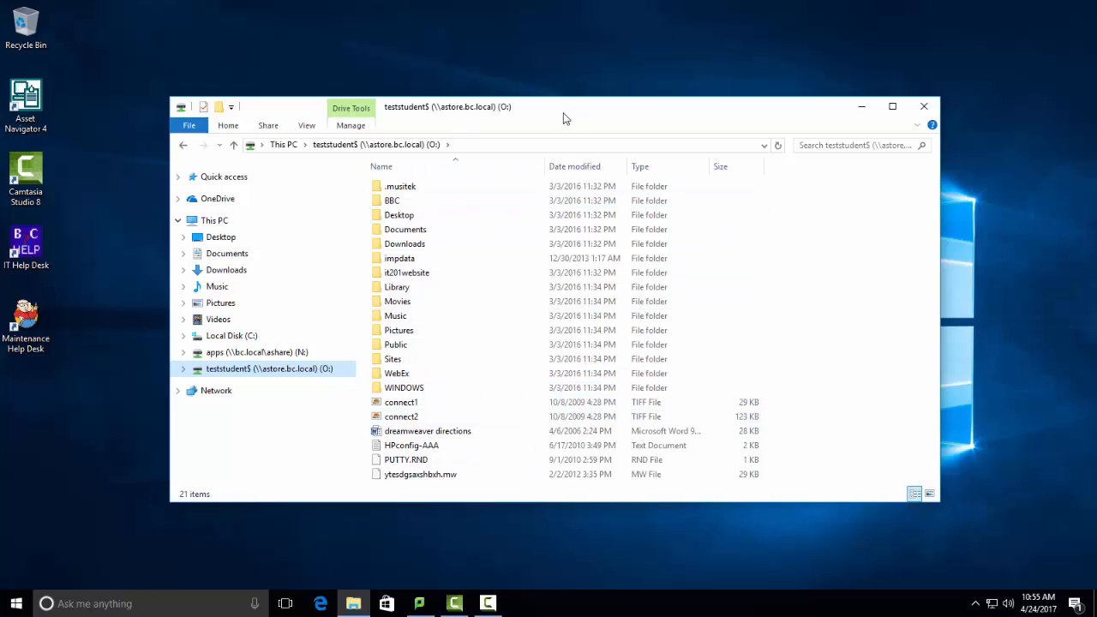
- Copy the Final Exam PDF and the MidTerms folder from the desktop to the O: network drive
{"action": "left_click_drag", "start_coordinate": [566, 118], "coordinate": [571, 217]}
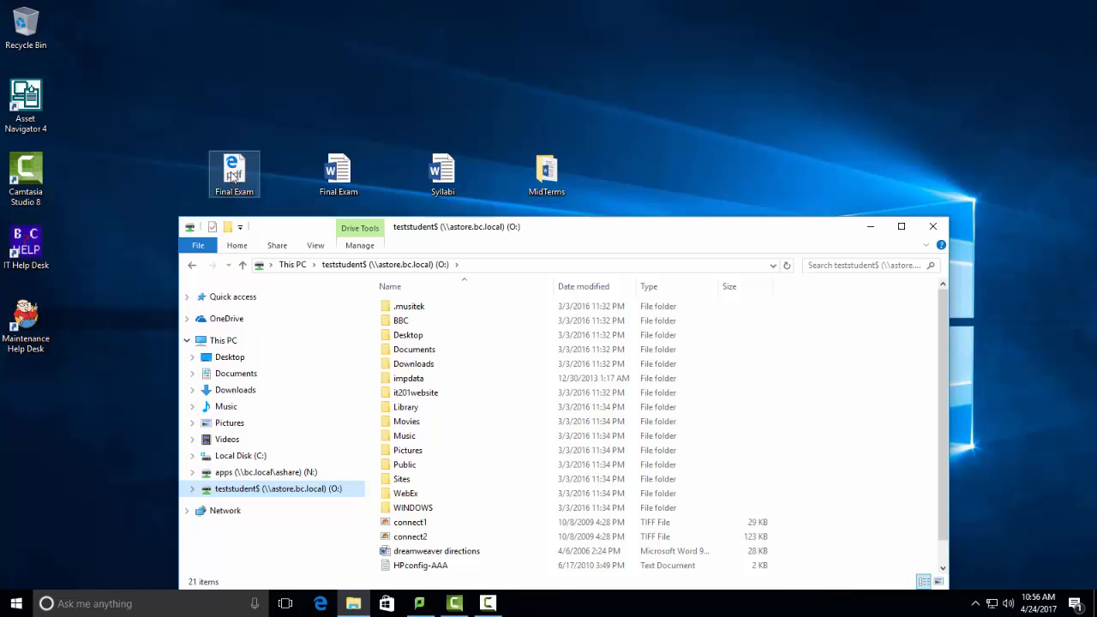
{"action": "left_click_drag", "start_coordinate": [234, 176], "coordinate": [810, 448]}
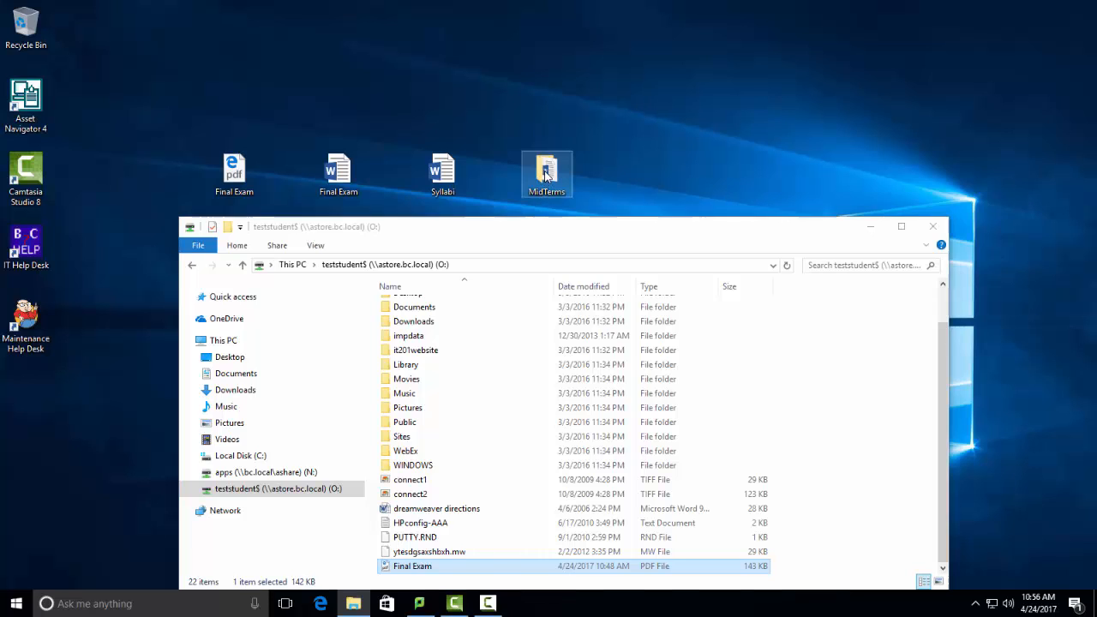
{"action": "left_click_drag", "start_coordinate": [545, 176], "coordinate": [826, 414]}
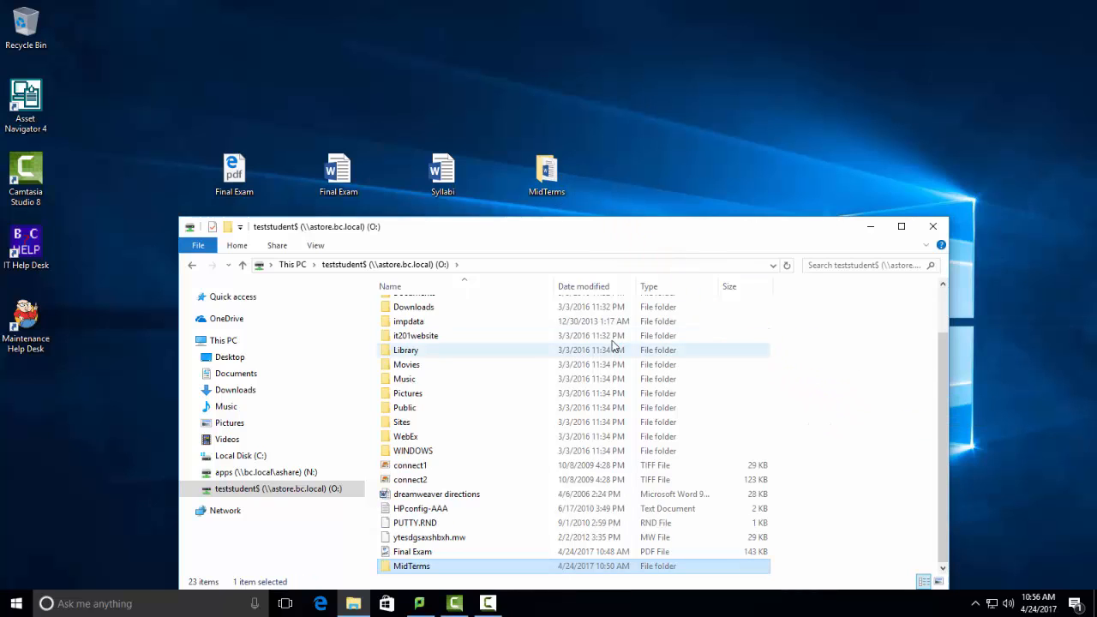
- Create a new folder named "Spring2017 Backup" on the O: network drive
{"action": "right_click", "coordinate": [849, 385]}
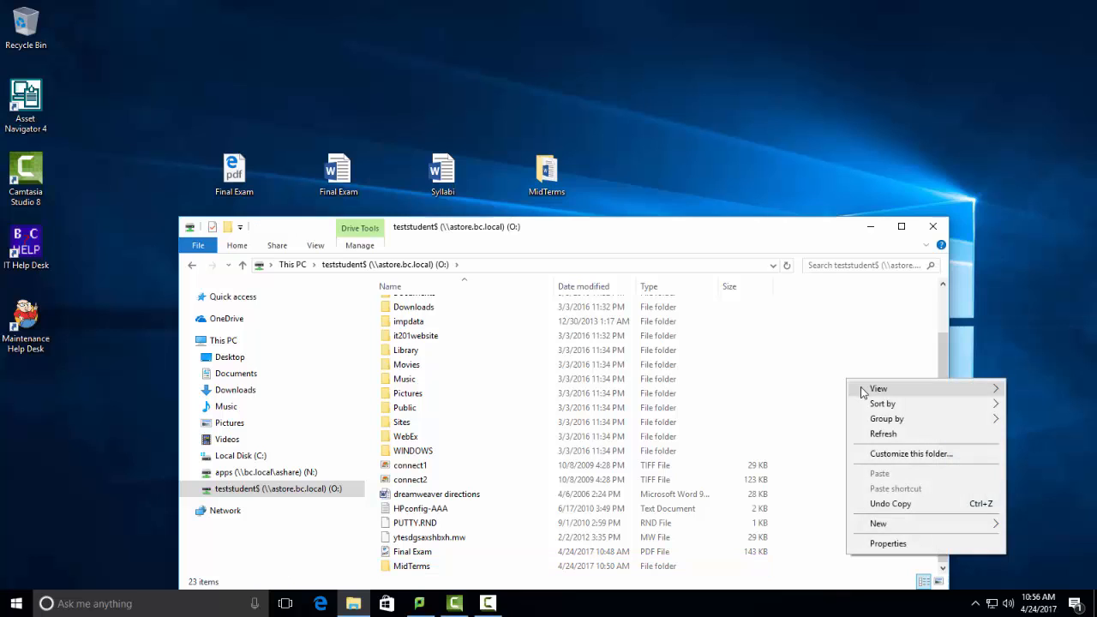
{"action": "mouse_move", "coordinate": [890, 530]}
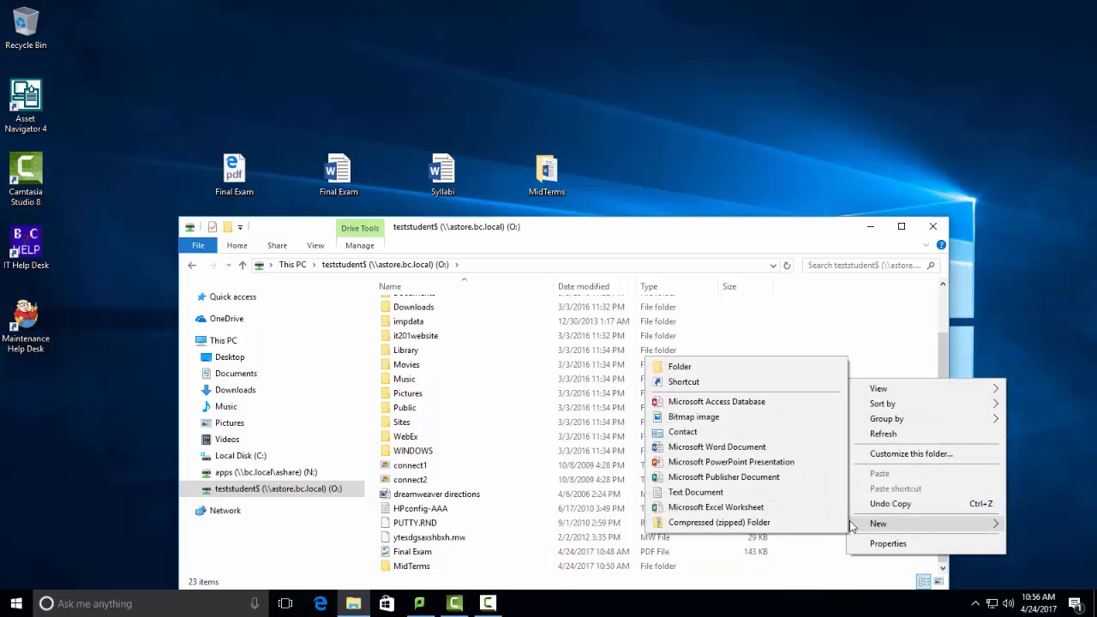
{"action": "left_click", "coordinate": [730, 369]}
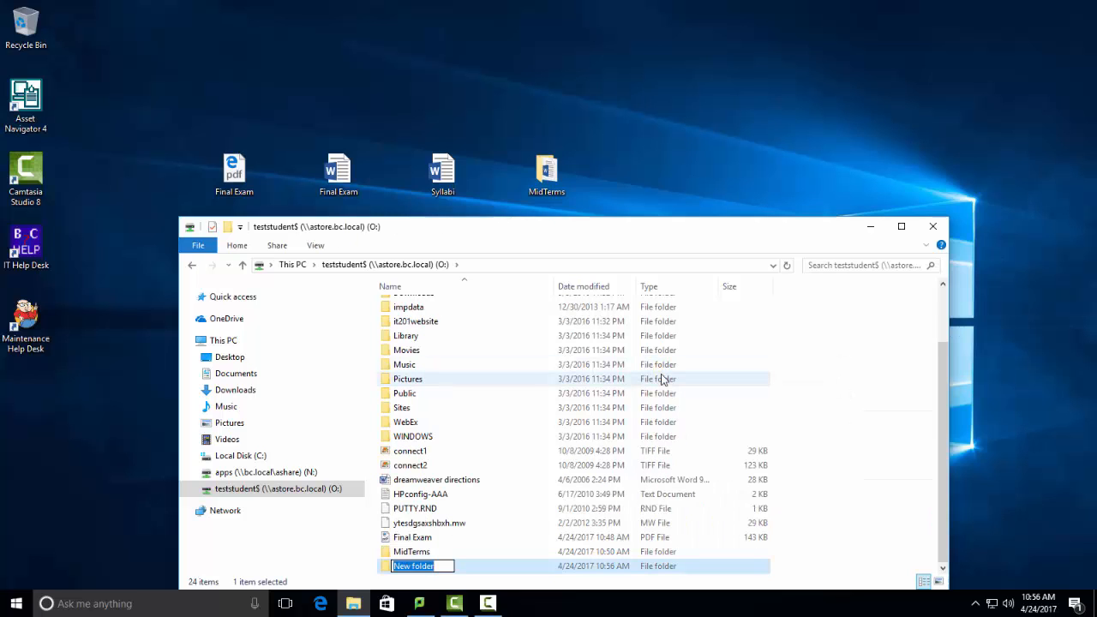
{"action": "type", "text": "Spring2017 Backup"}
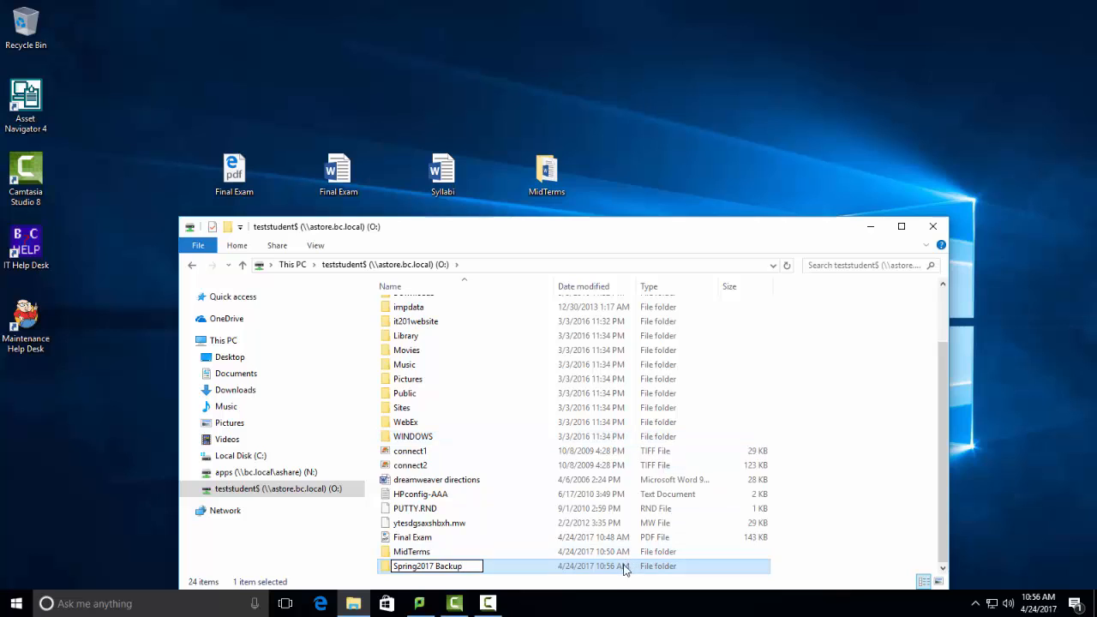
- Open the Spring2017 Backup folder and copy the Syllabi and Final Exam Word documents from the desktop into it
{"action": "double_click", "coordinate": [623, 566]}
{"action": "left_click_drag", "start_coordinate": [442, 175], "coordinate": [464, 386]}
{"action": "left_click_drag", "start_coordinate": [346, 194], "coordinate": [445, 366]}
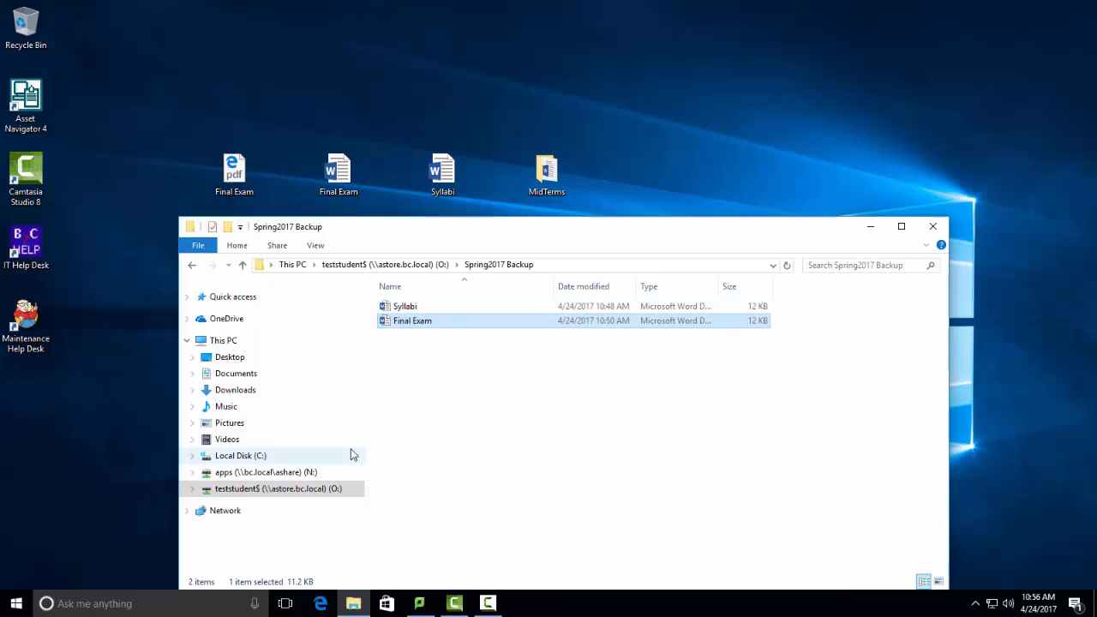
{"action": "left_click_drag", "start_coordinate": [397, 234], "coordinate": [389, 190]}
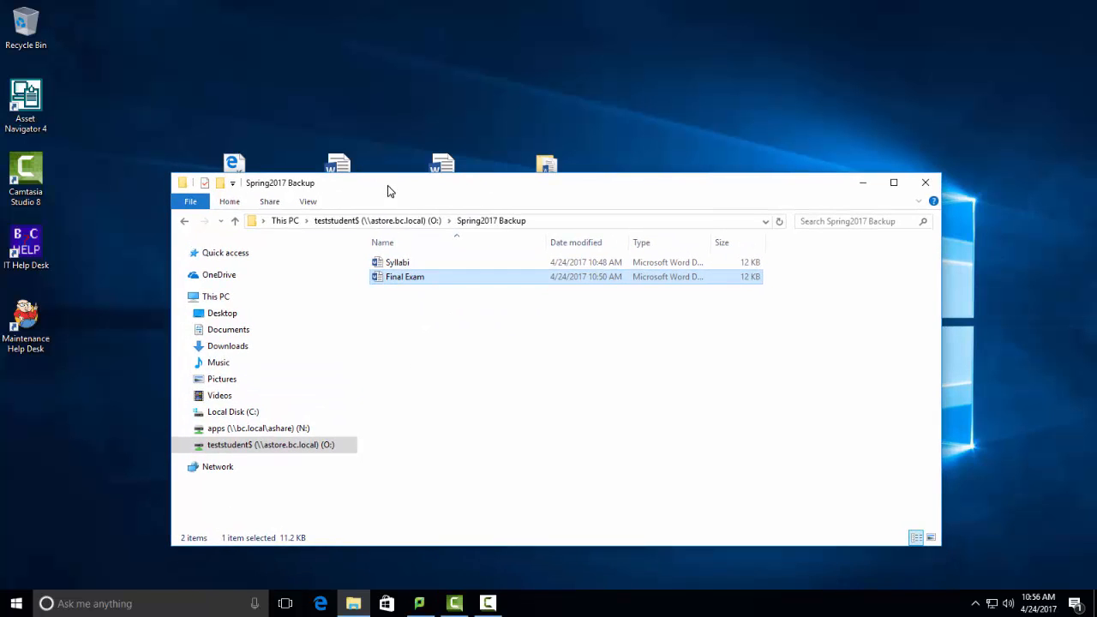
- Launch the Google Drive desktop application from the installed programs
{"action": "left_click", "coordinate": [17, 604]}
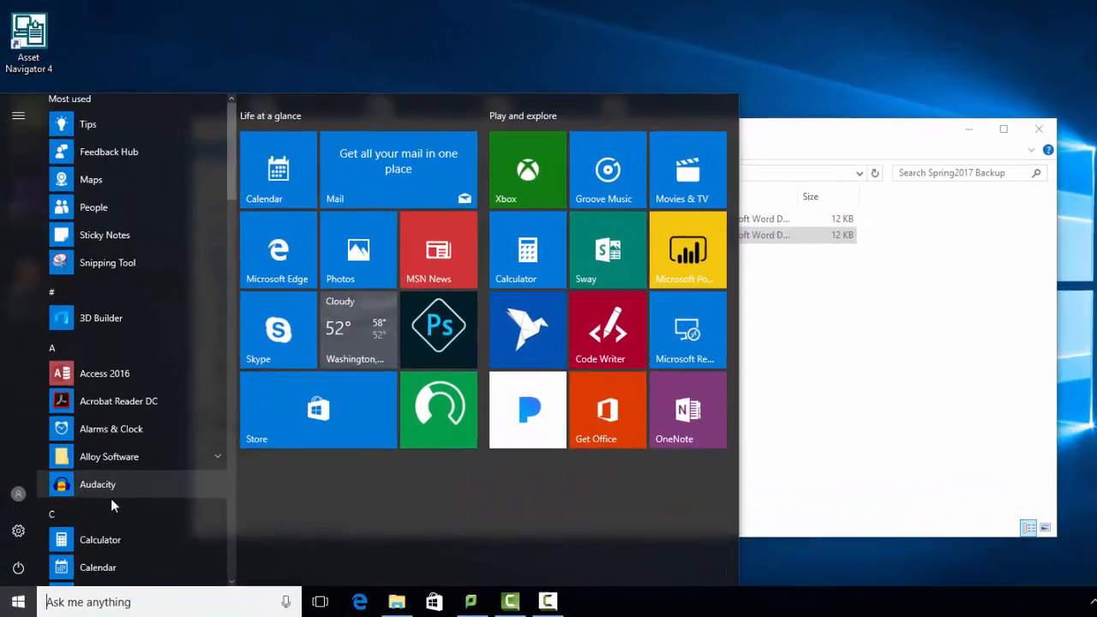
{"action": "scroll", "coordinate": [105, 512], "scroll_direction": "down", "scroll_amount": 5}
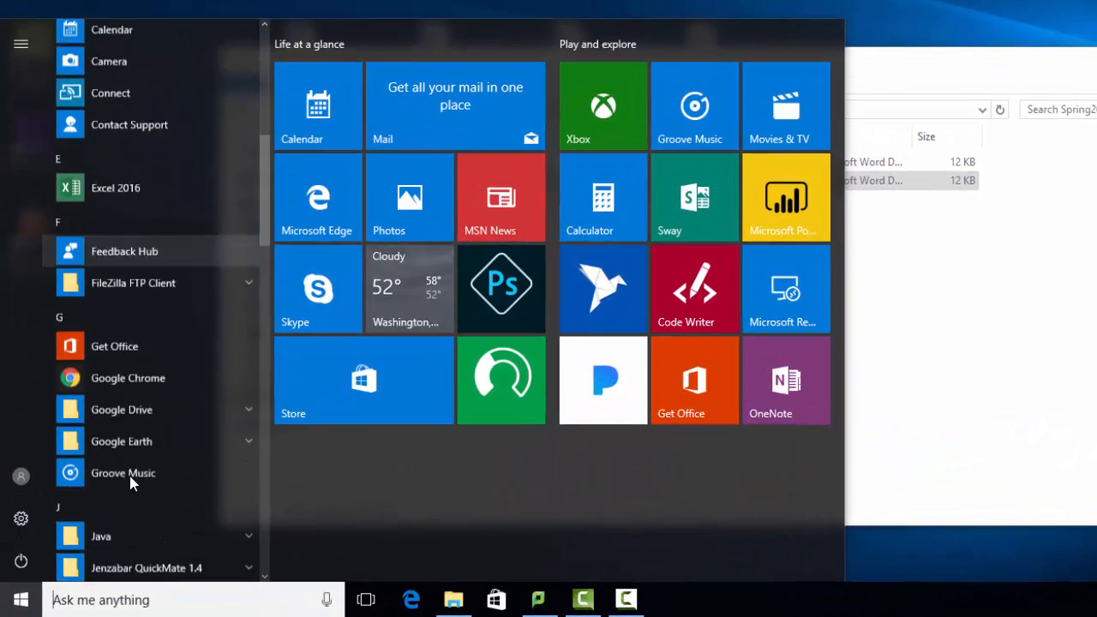
{"action": "scroll", "coordinate": [133, 484], "scroll_direction": "down", "scroll_amount": 1}
{"action": "left_click", "coordinate": [247, 373]}
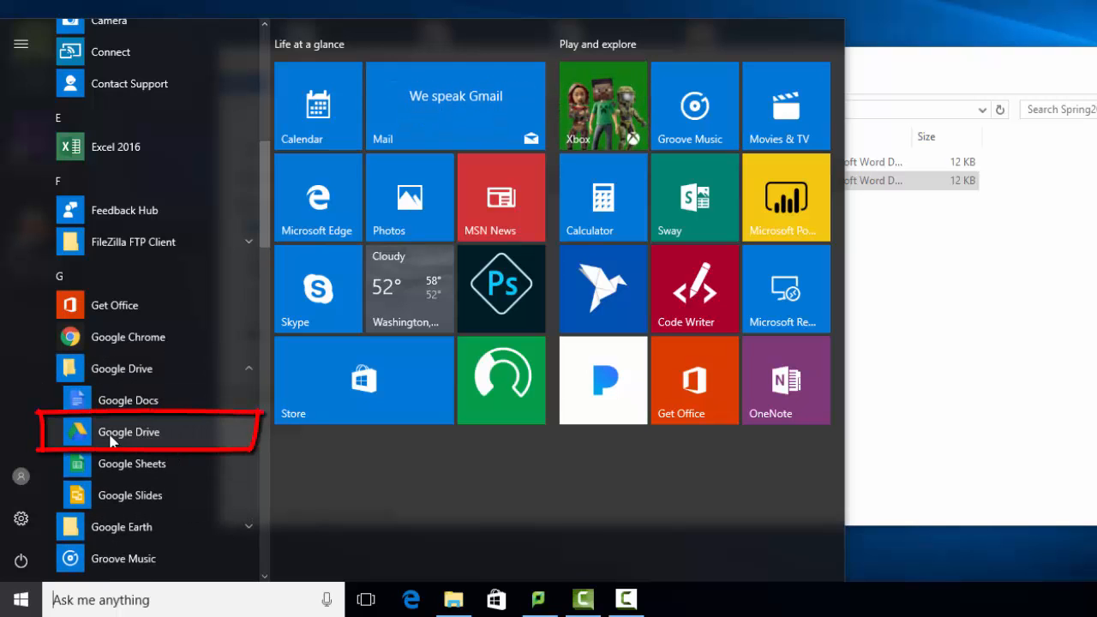
{"action": "left_click", "coordinate": [111, 439]}
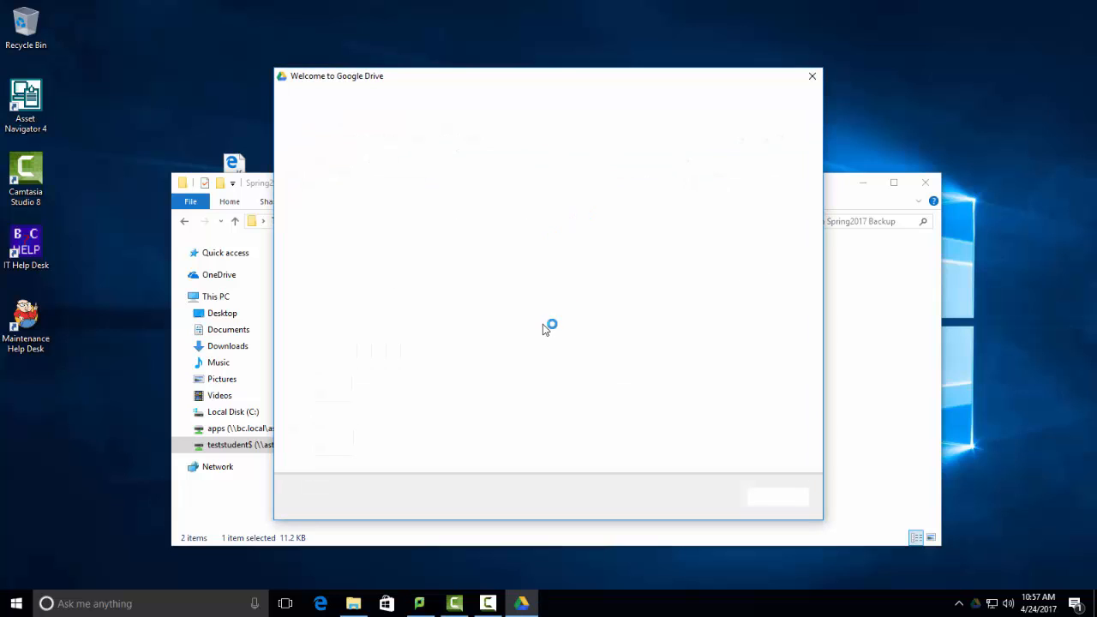
- Sign in to Google Drive with the account's e-mail and password, and complete the four-page welcome setup
{"action": "left_click", "coordinate": [773, 499]}
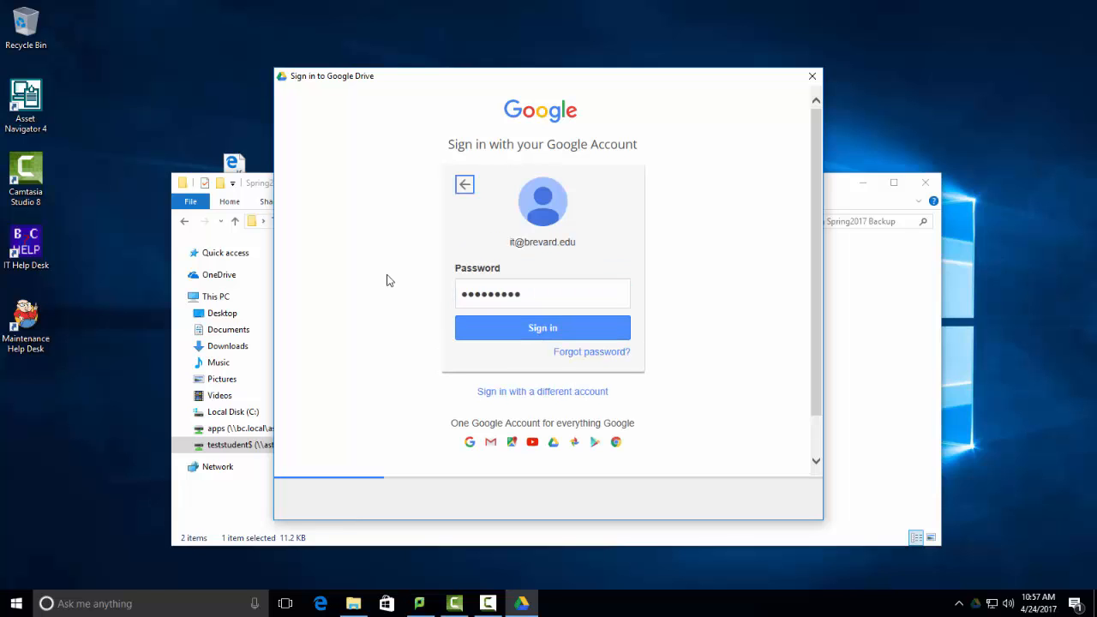
{"action": "key", "text": "Return"}
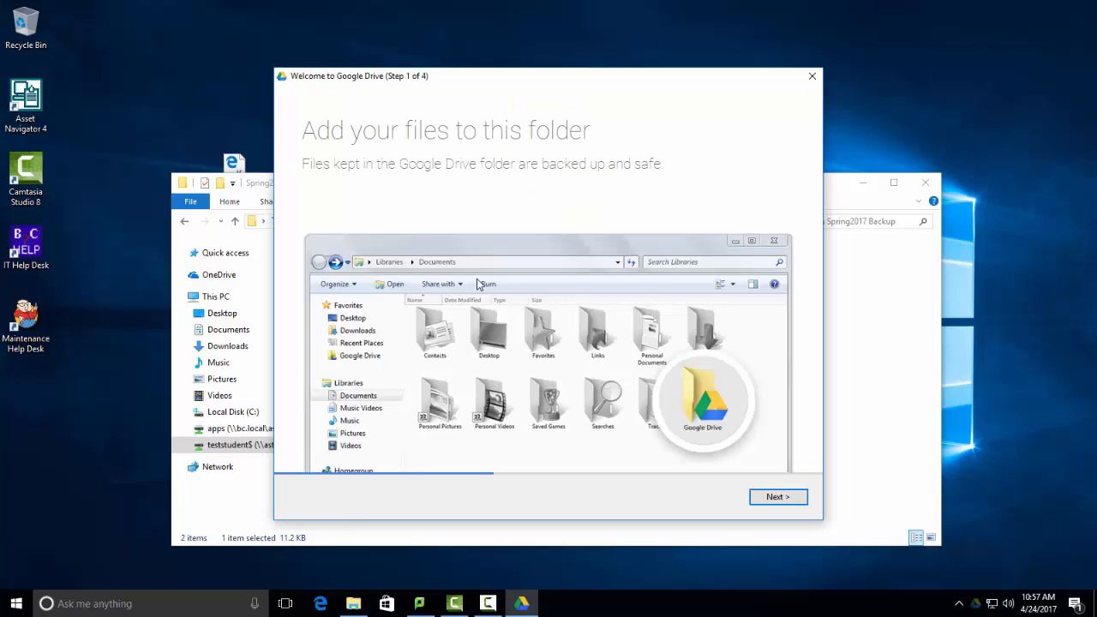
{"action": "left_click", "coordinate": [758, 502]}
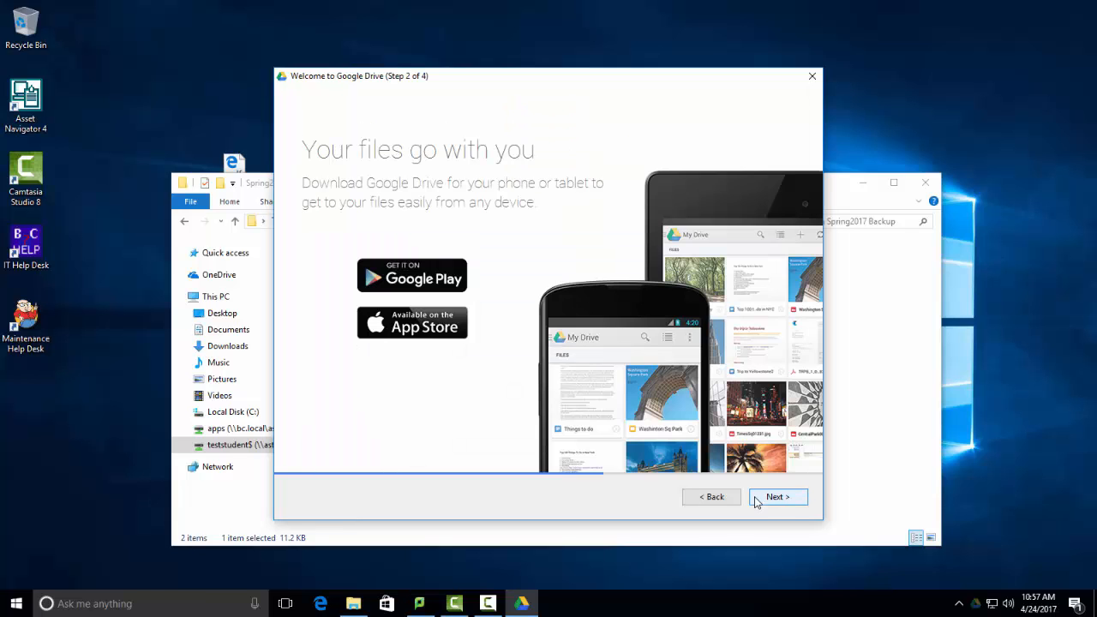
{"action": "left_click", "coordinate": [764, 503]}
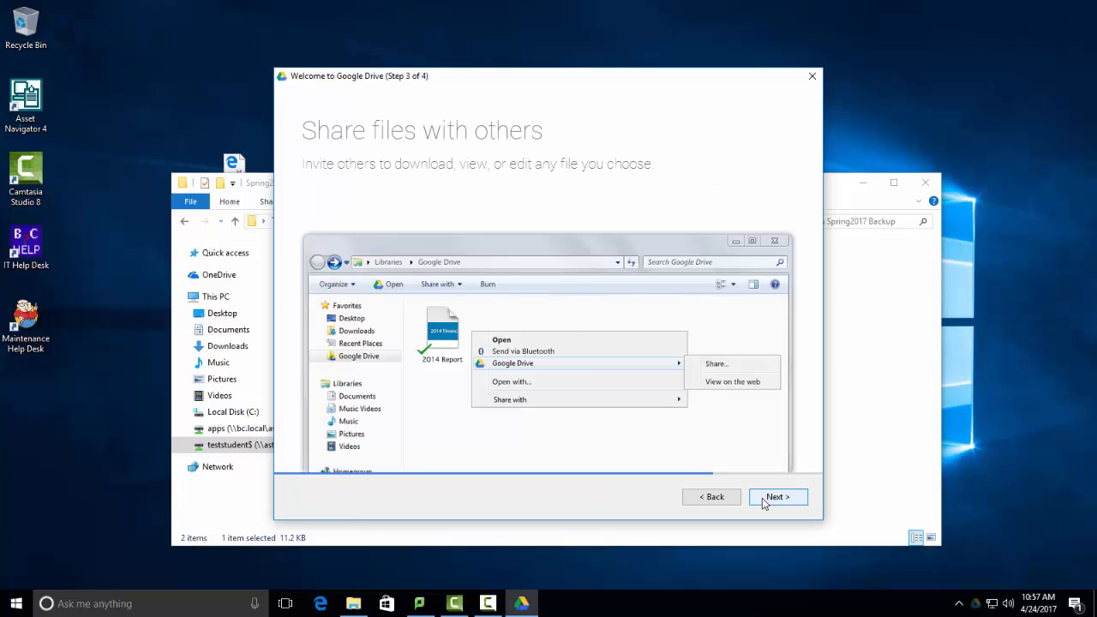
{"action": "left_click", "coordinate": [765, 503]}
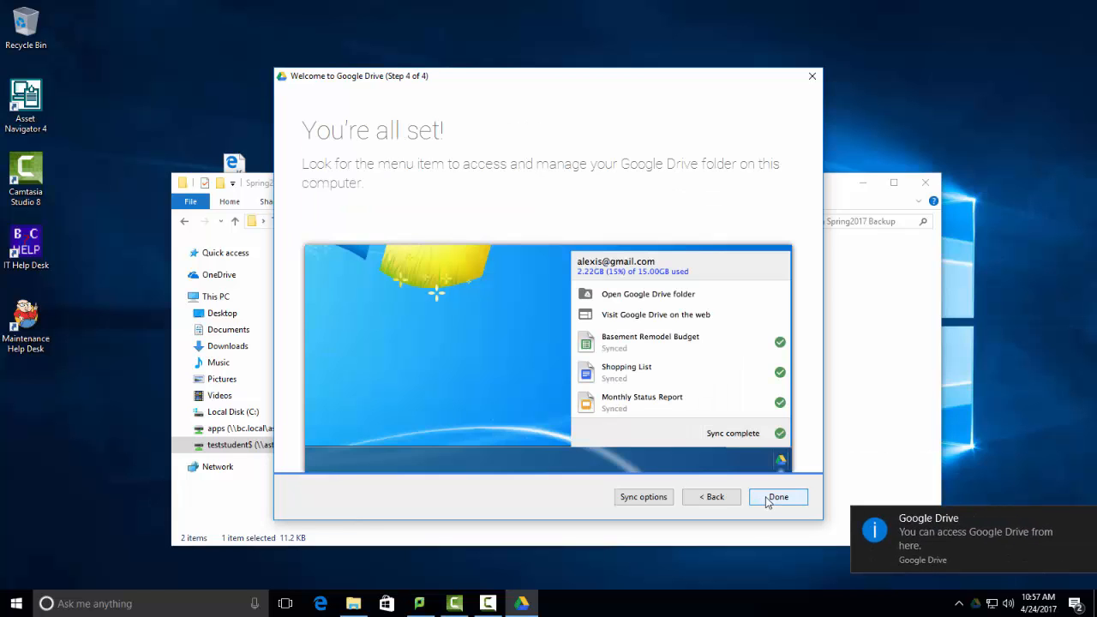
{"action": "left_click", "coordinate": [769, 501]}
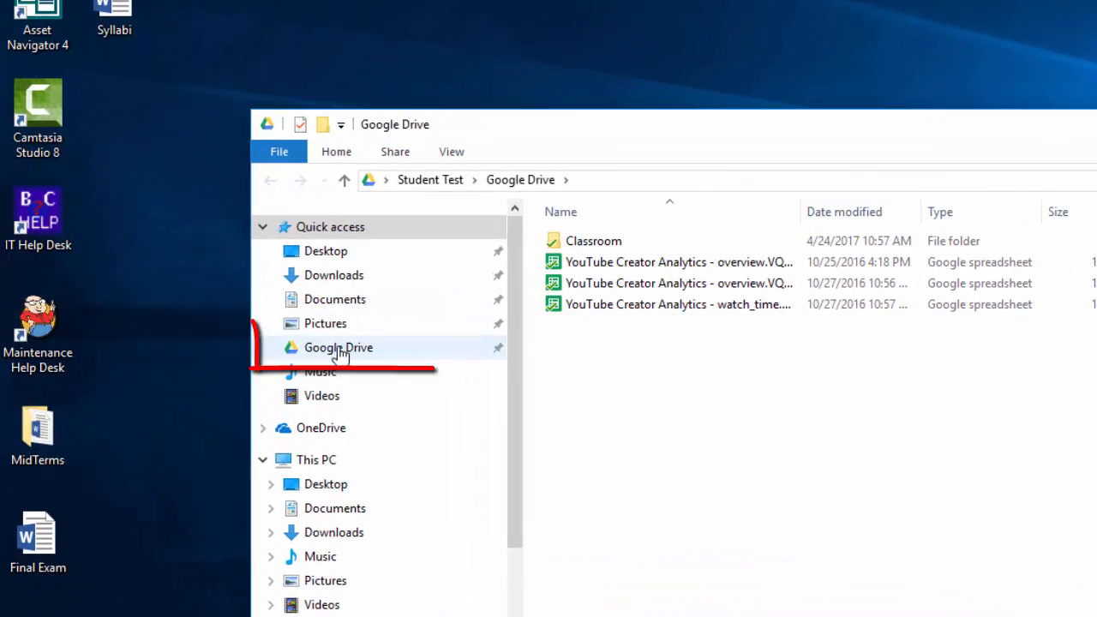
- Open the Google Drive folder and move the Final Exam Word document, the Final Exam PDF and the MidTerms folder there from the desktop
{"action": "left_click", "coordinate": [341, 354]}
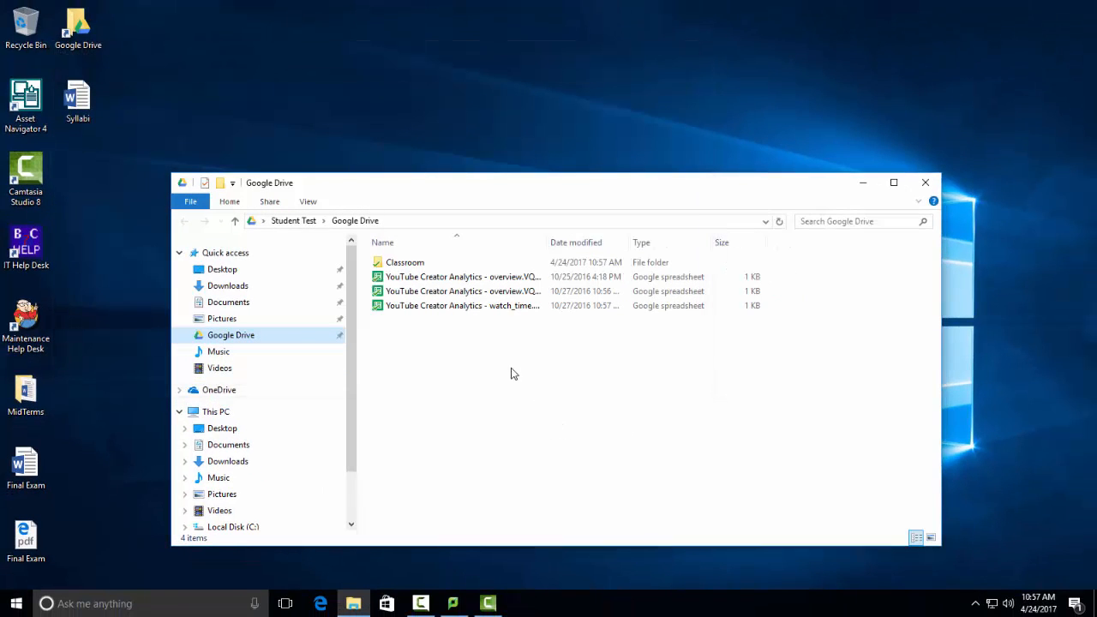
{"action": "left_click_drag", "start_coordinate": [506, 191], "coordinate": [551, 66]}
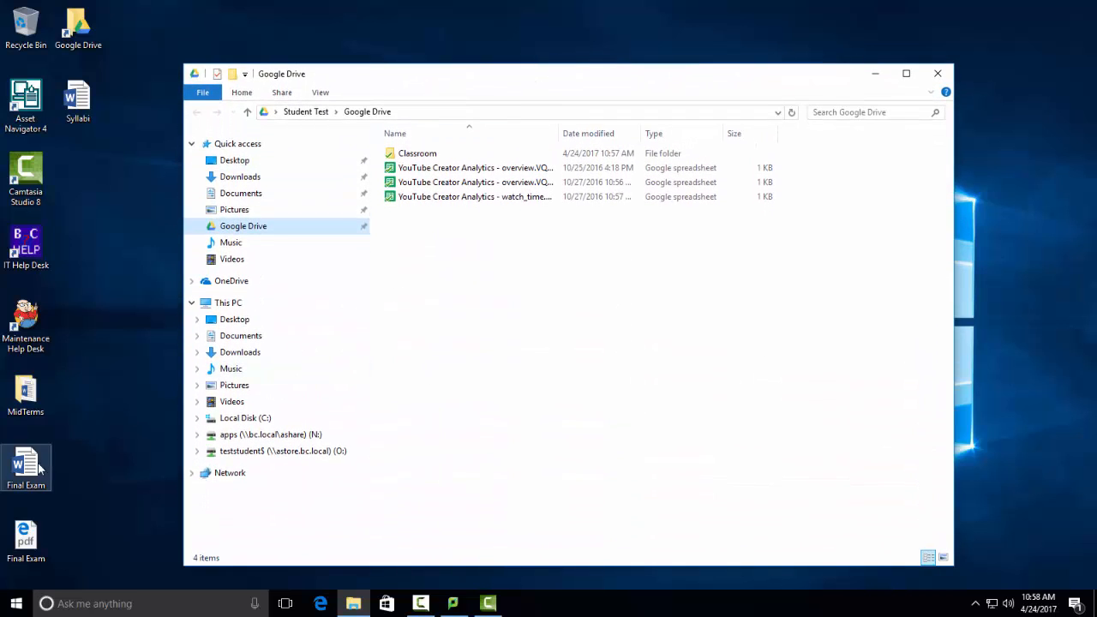
{"action": "left_click_drag", "start_coordinate": [25, 469], "coordinate": [503, 348]}
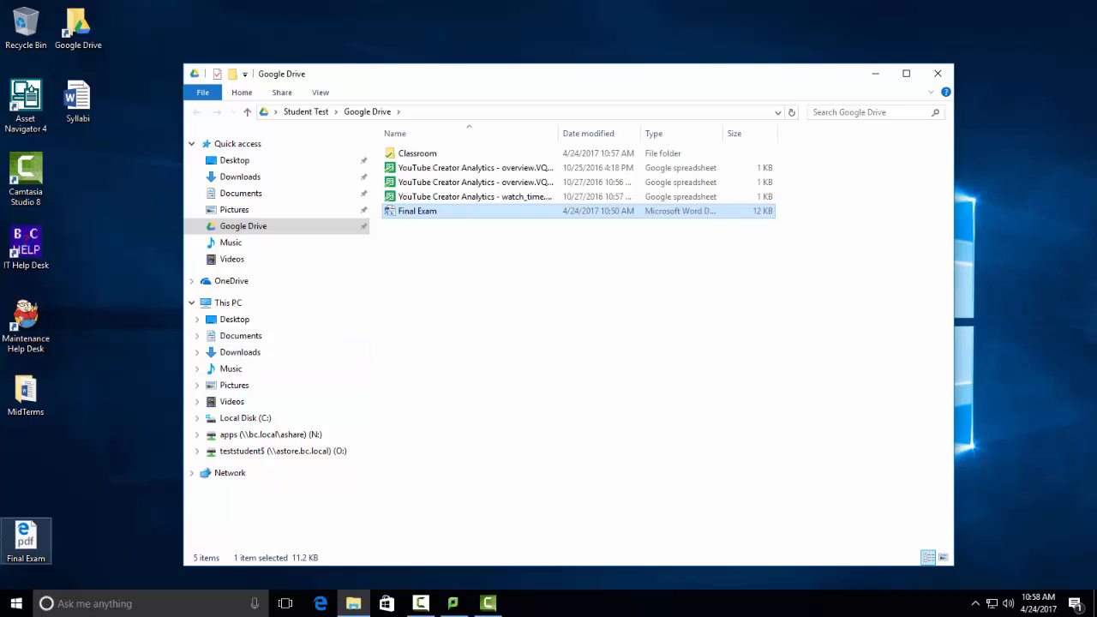
{"action": "left_click_drag", "start_coordinate": [26, 536], "coordinate": [524, 292]}
{"action": "left_click_drag", "start_coordinate": [26, 392], "coordinate": [446, 342]}
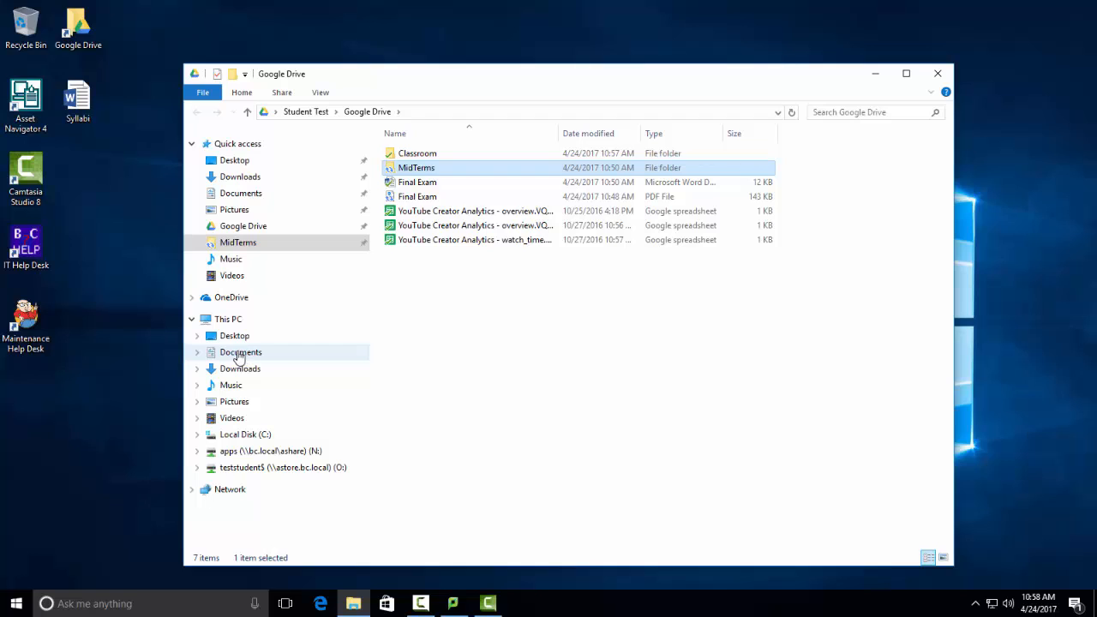
- Move the Committee Minutes document from Documents to Google Drive and open the Google Drive folder
{"action": "left_click", "coordinate": [235, 358]}
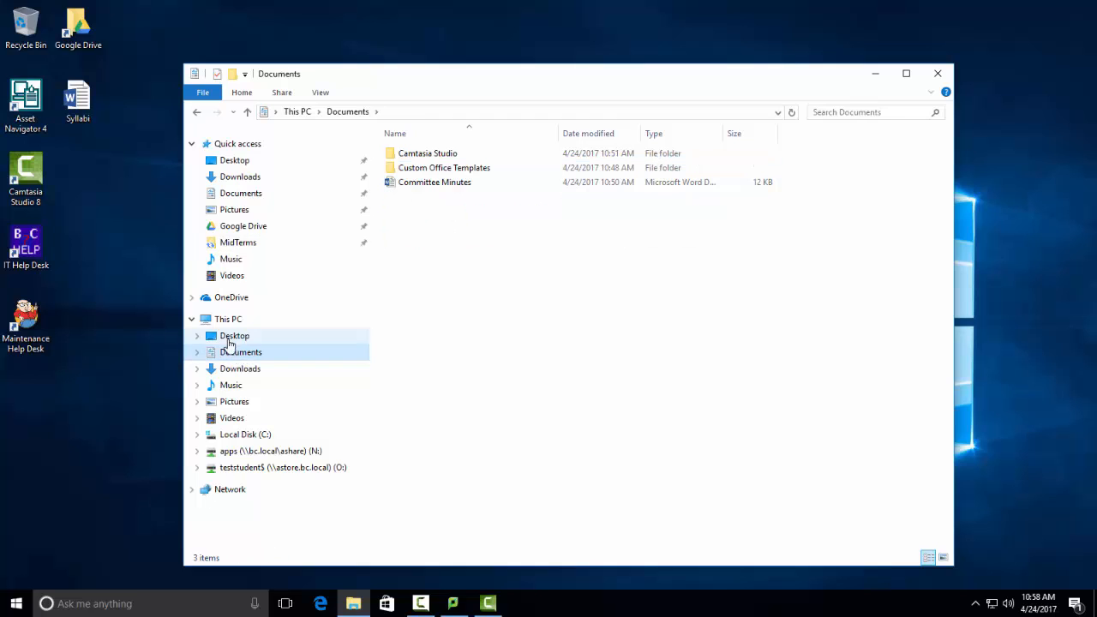
{"action": "left_click", "coordinate": [460, 189]}
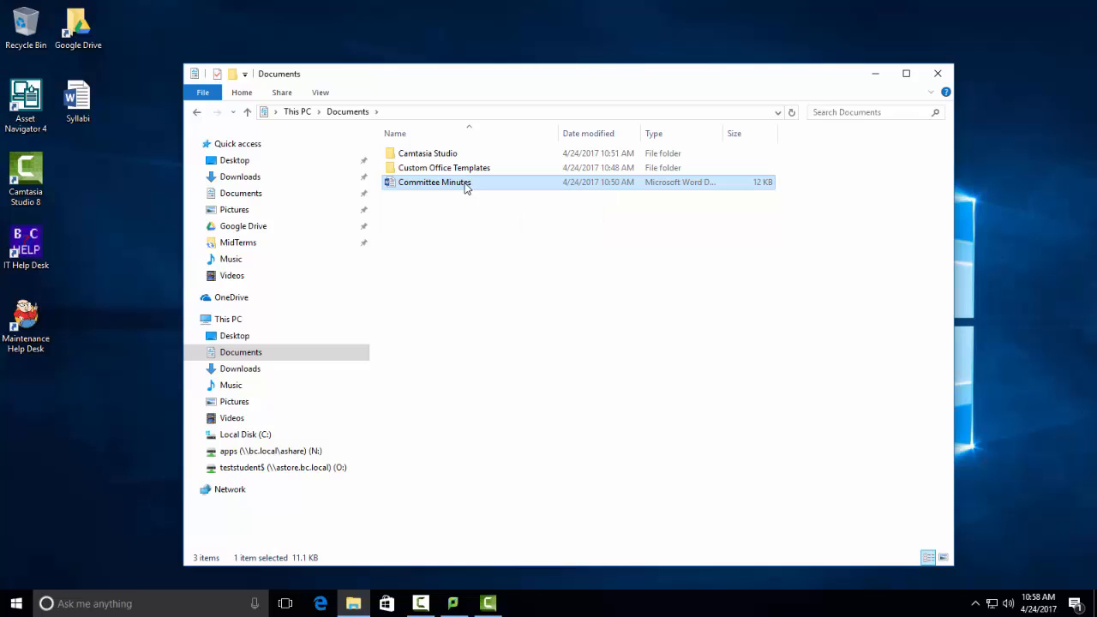
{"action": "left_click_drag", "start_coordinate": [465, 186], "coordinate": [241, 229]}
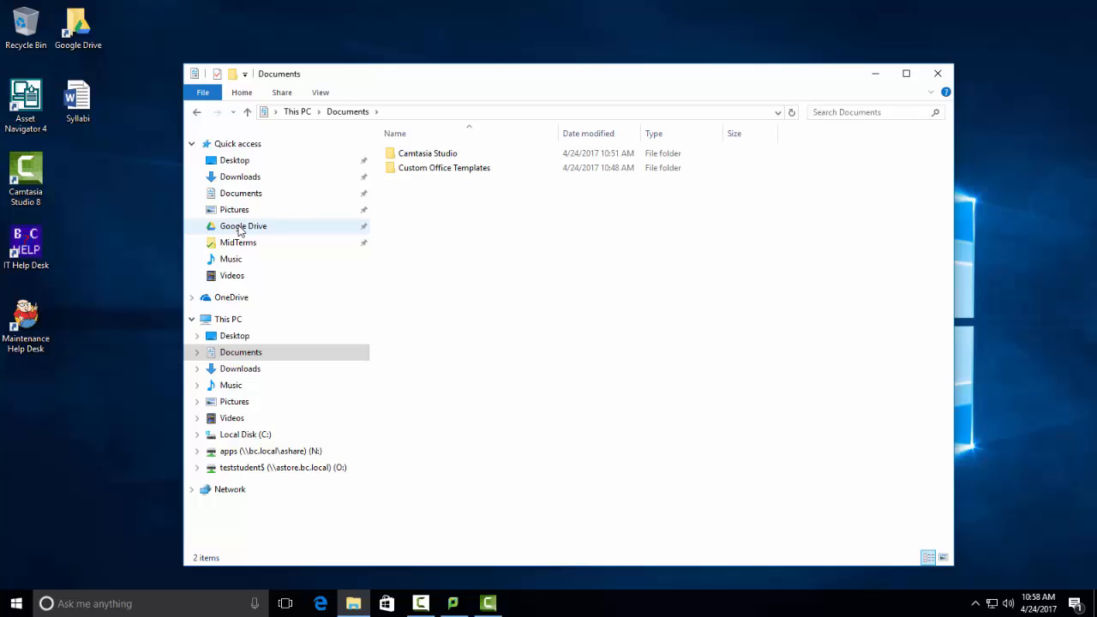
{"action": "left_click", "coordinate": [241, 228]}
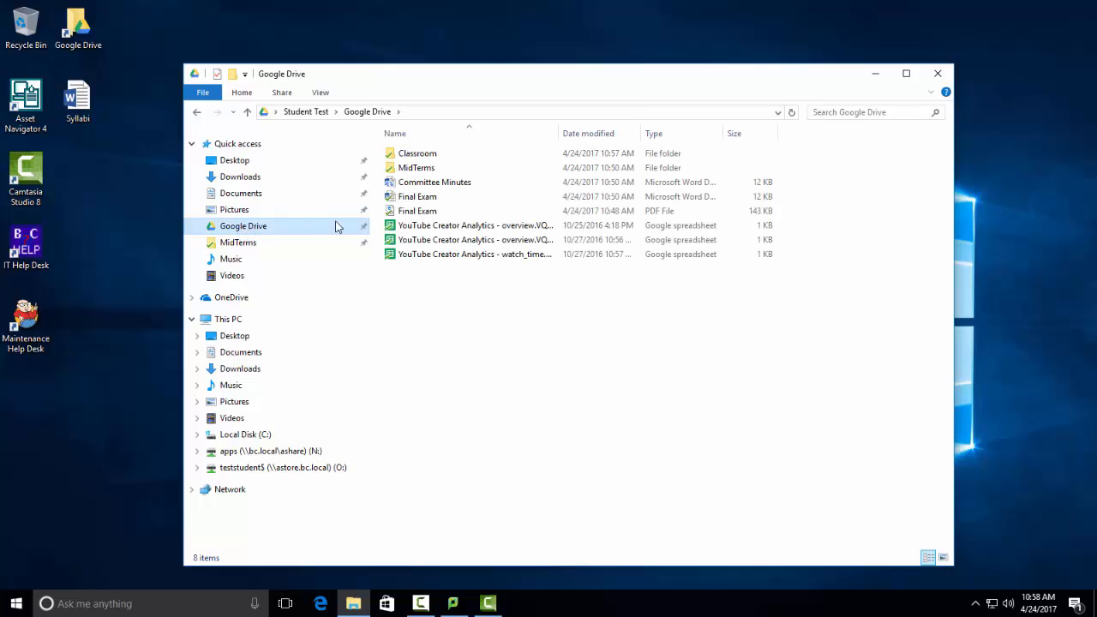